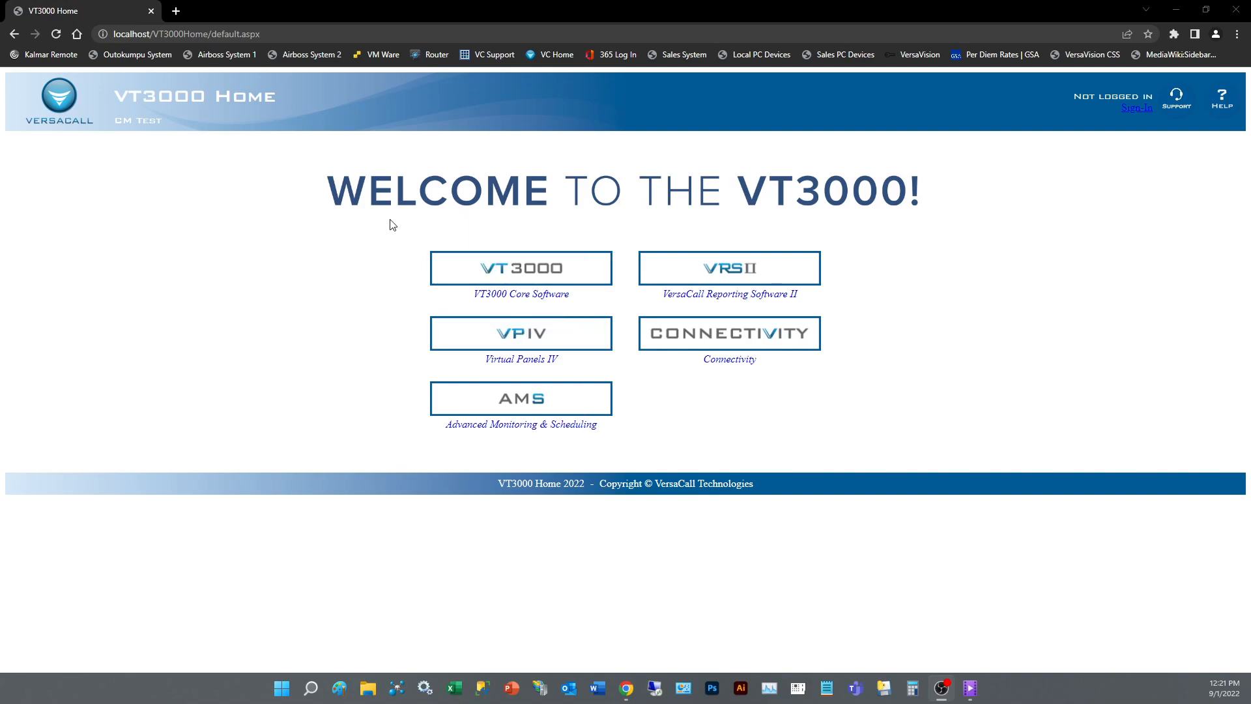
- Open the filter group configuration of the VT3000 Core Software
click(532, 275)
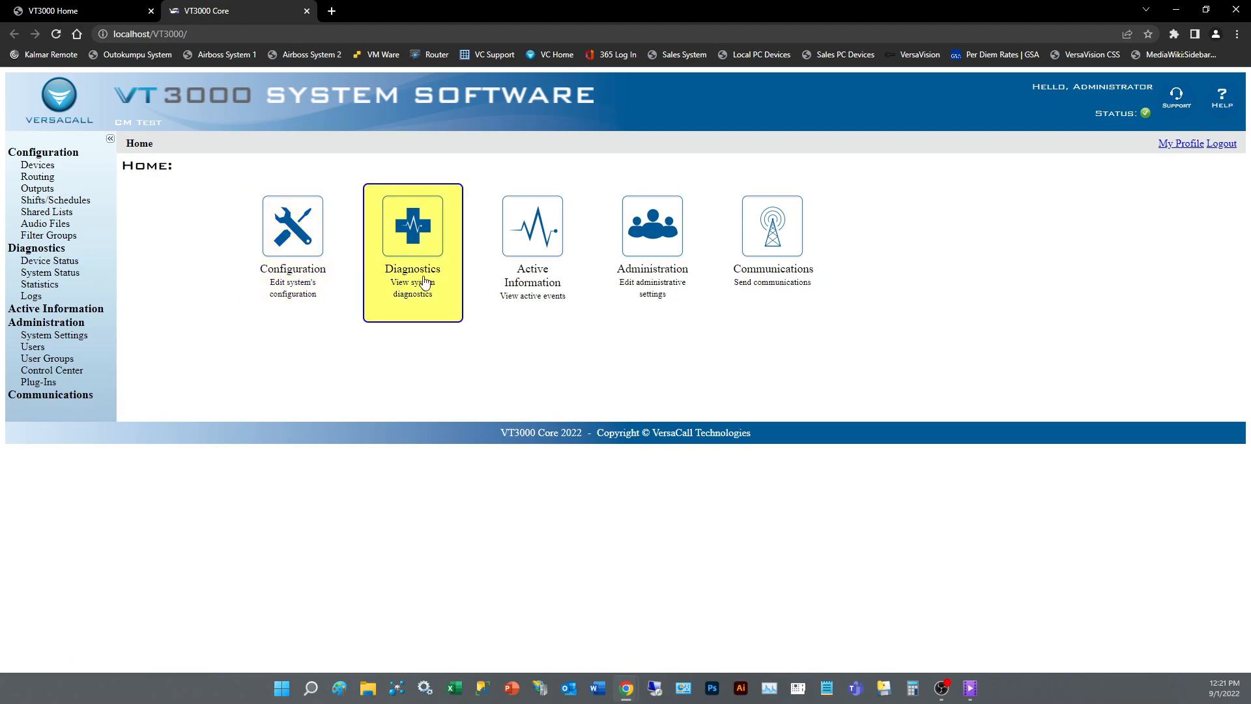
click(321, 281)
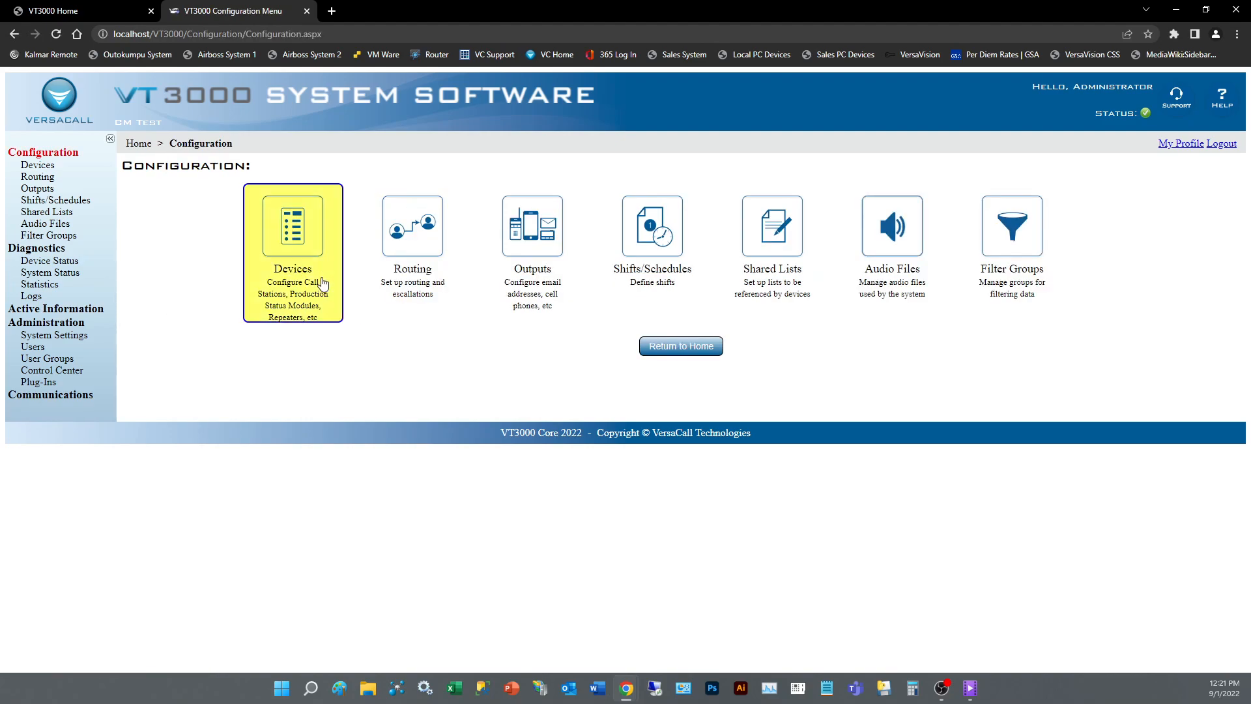
click(1021, 247)
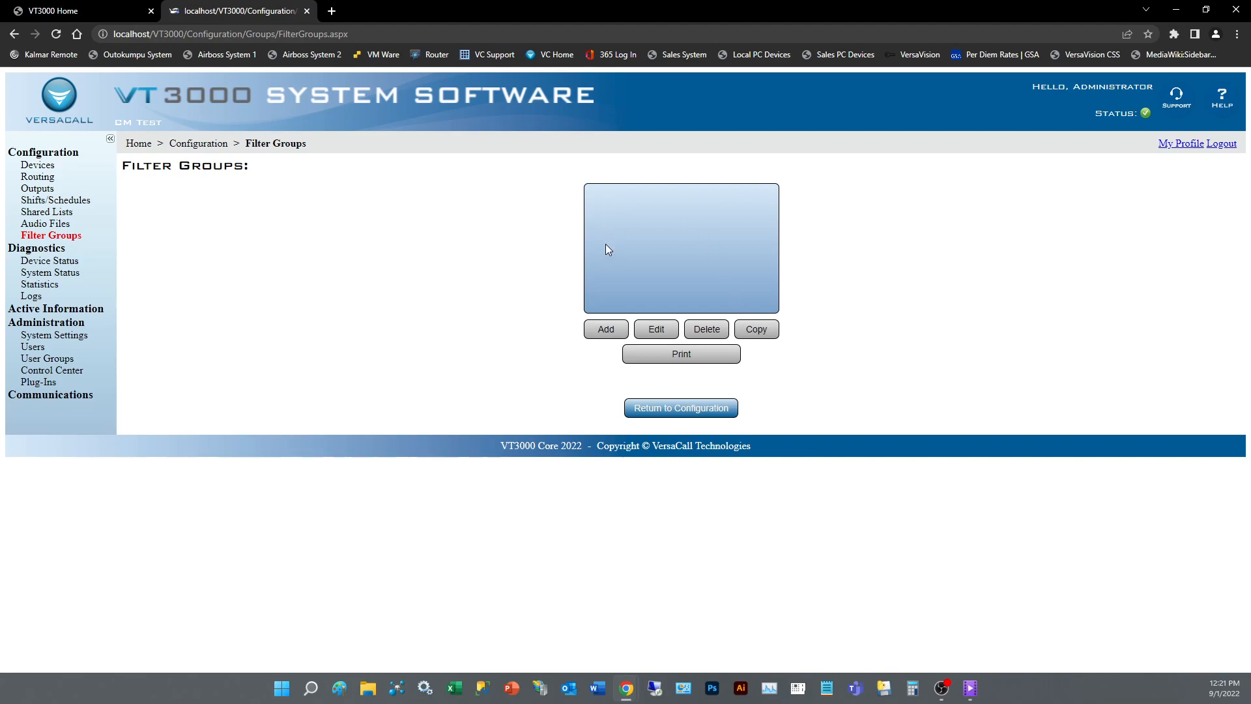
- Add a new filter group and name it Test Group
click(613, 334)
click(304, 205)
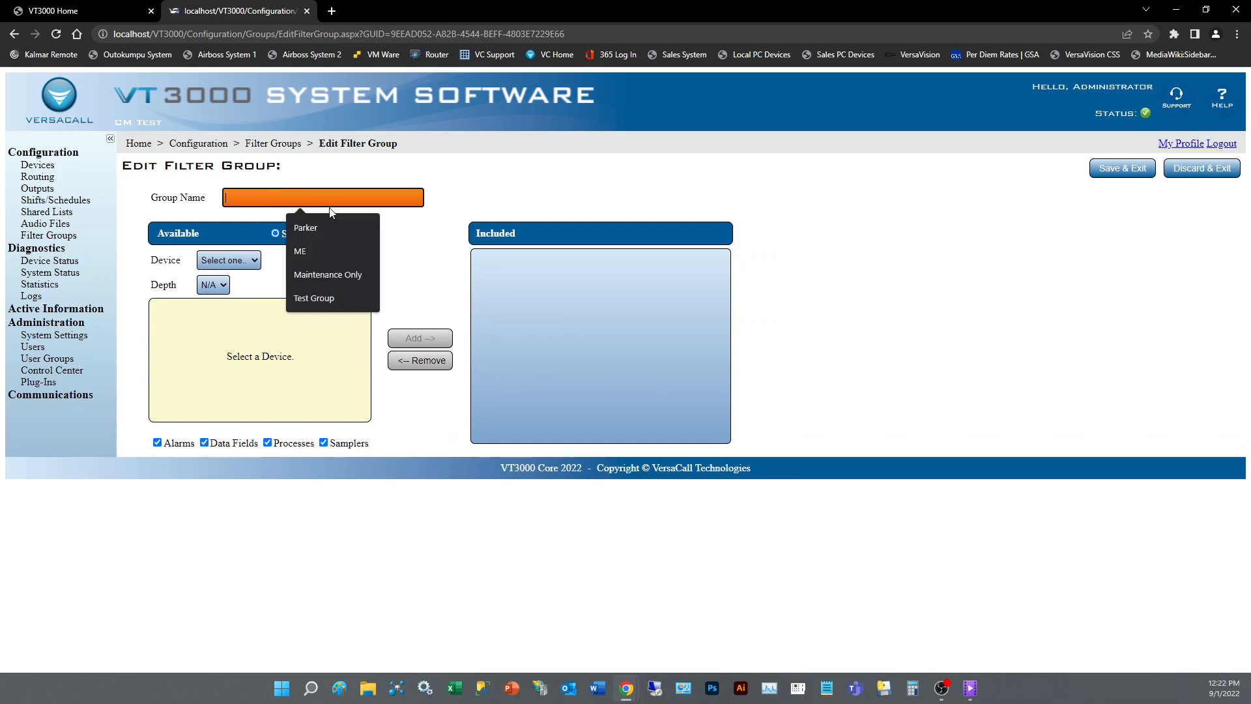
text(Test Group)
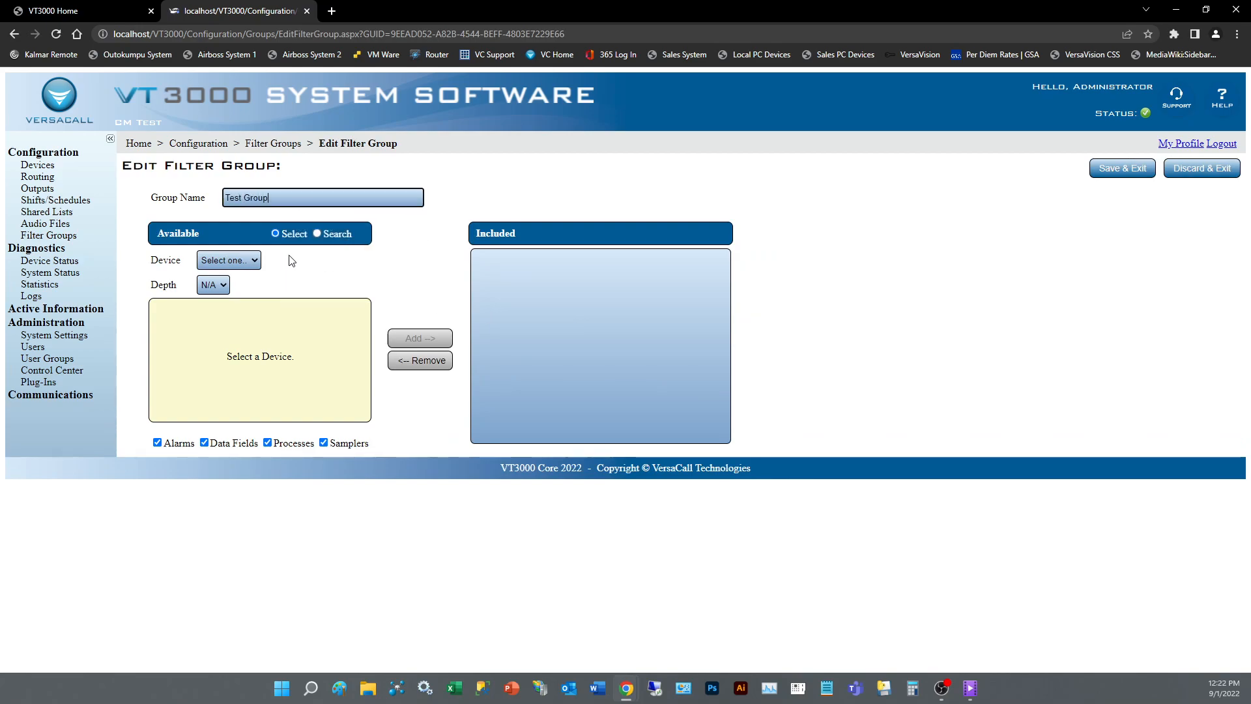
- Include Station 1's Maintenance item in the filter group
click(241, 261)
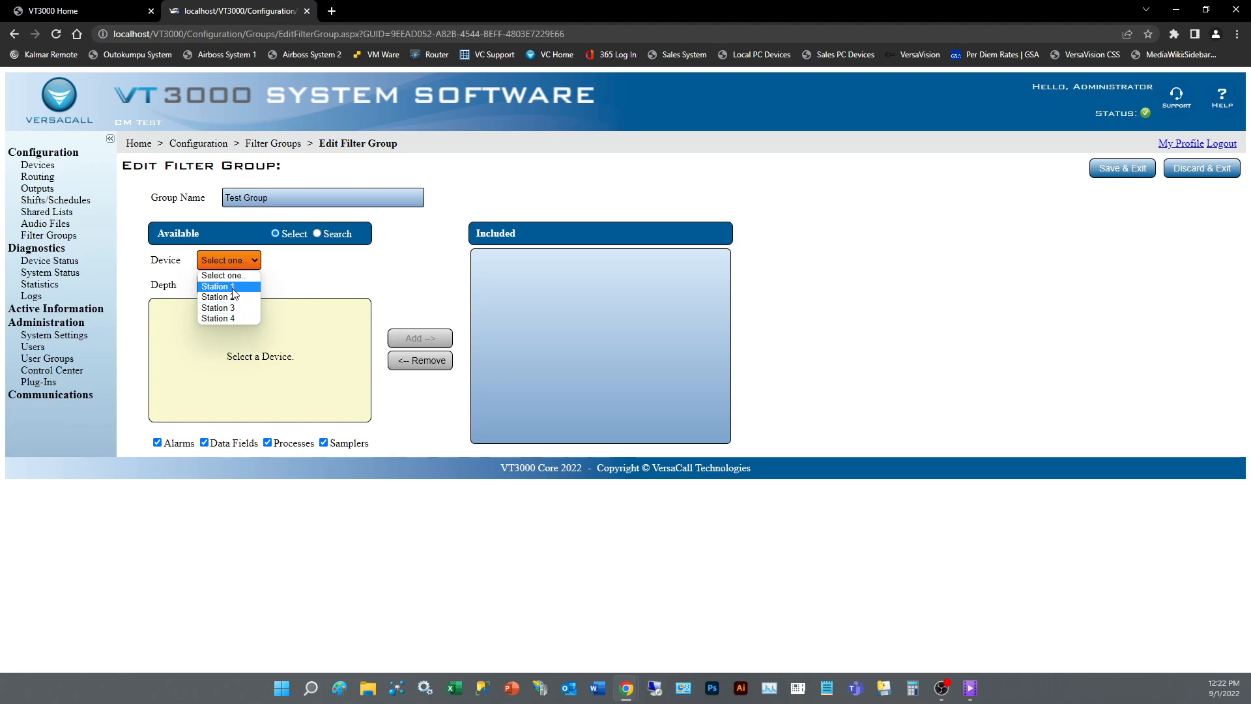
click(230, 287)
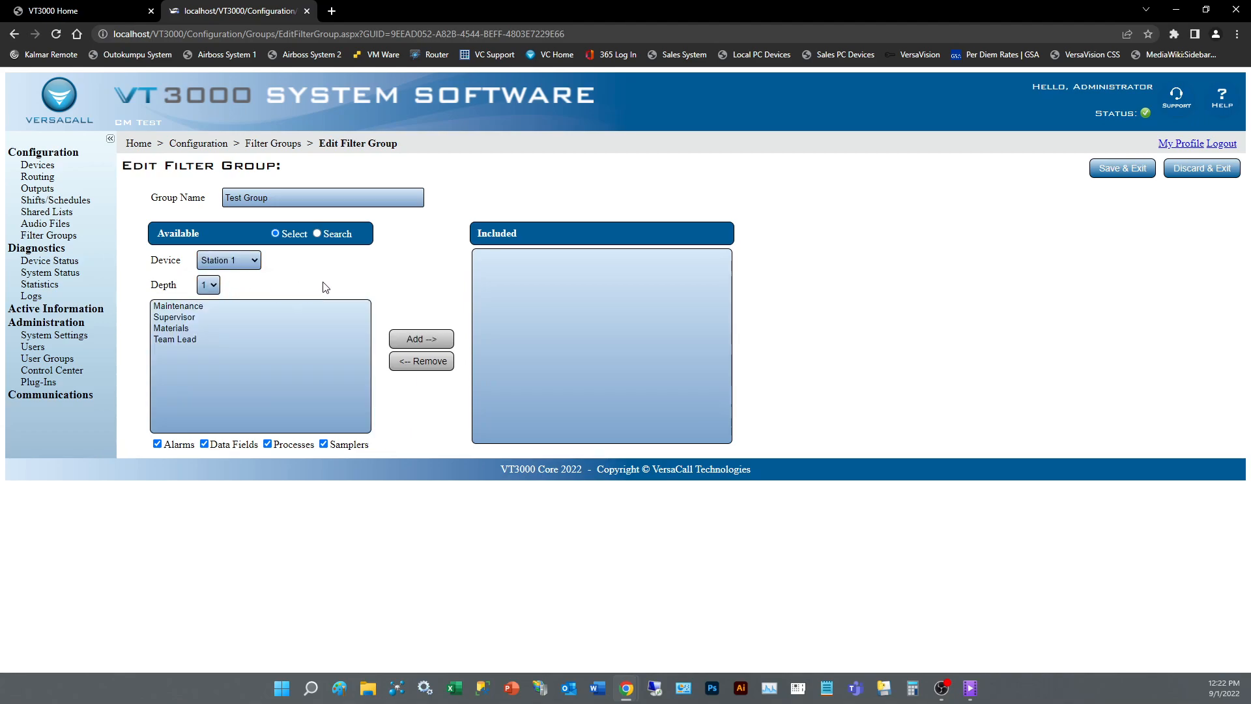
click(184, 306)
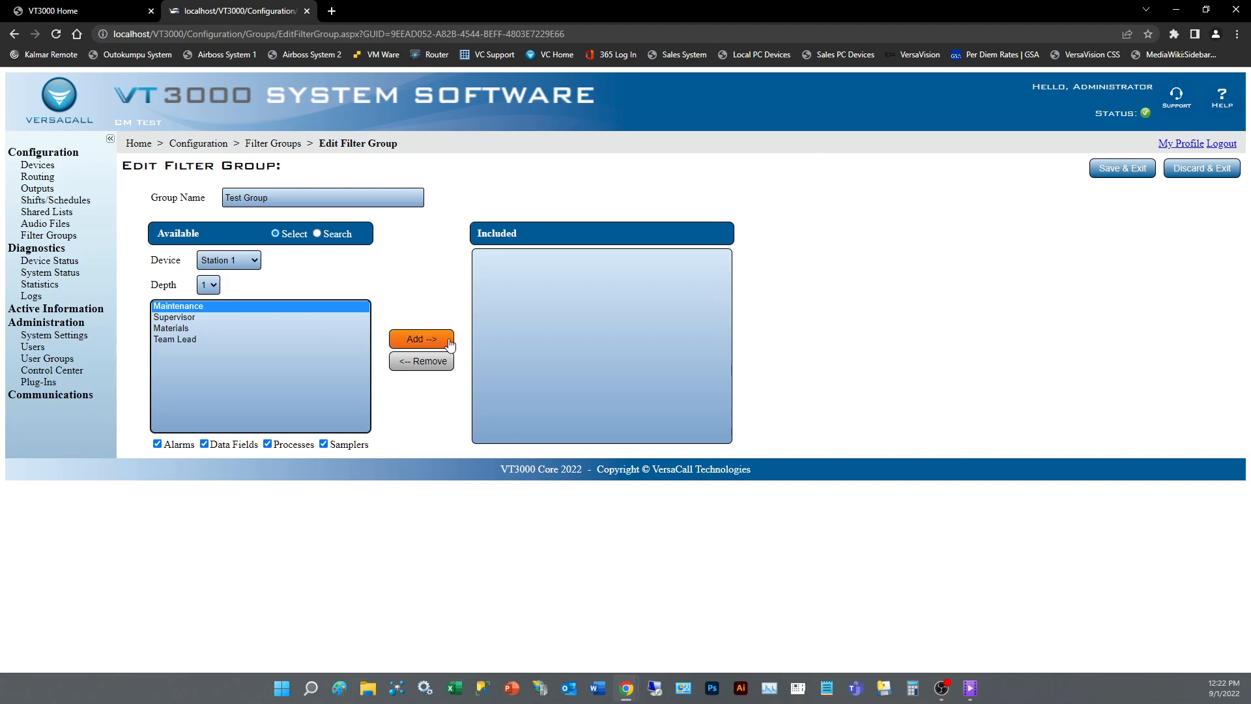
click(422, 339)
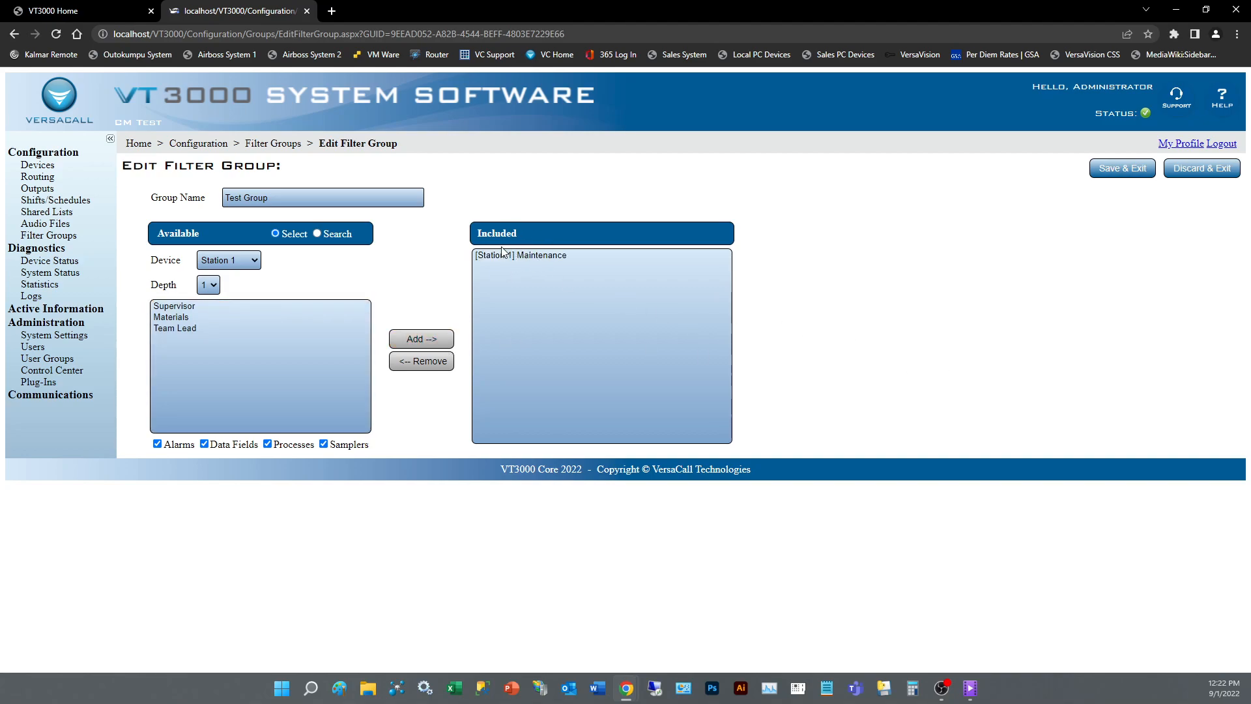
- Remove Station 1's Maintenance item from the included items and add it back again
click(541, 256)
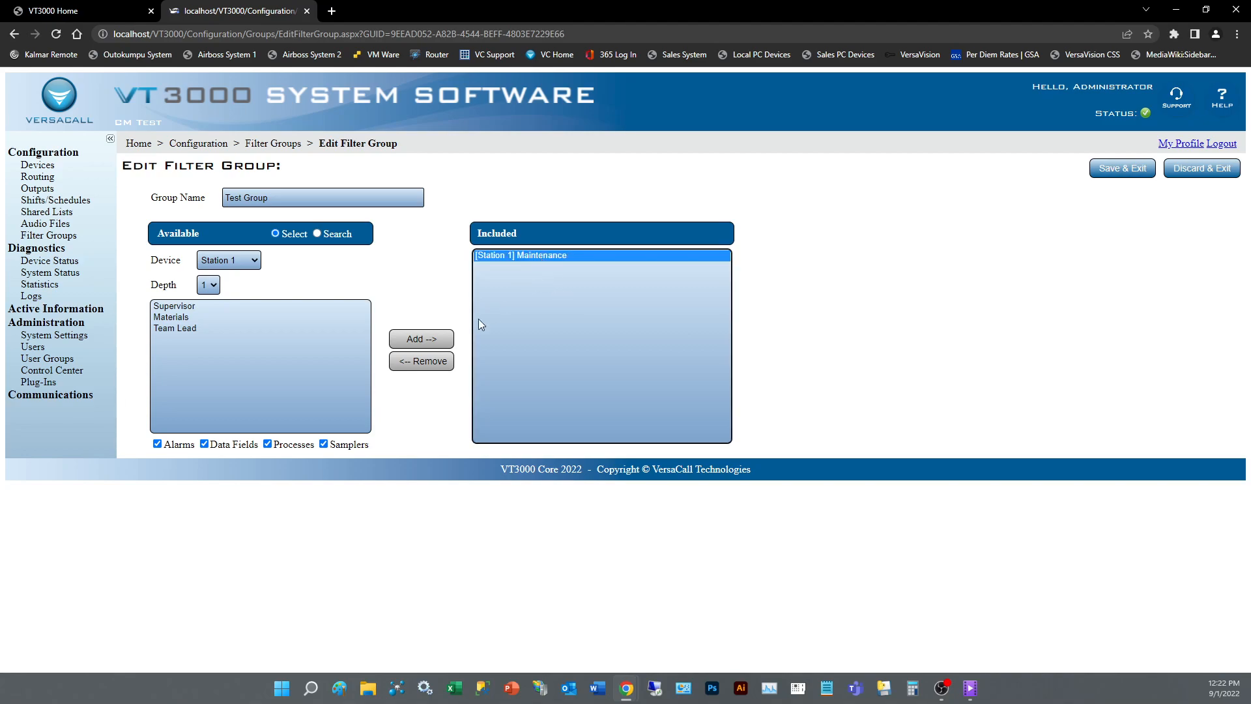
click(424, 360)
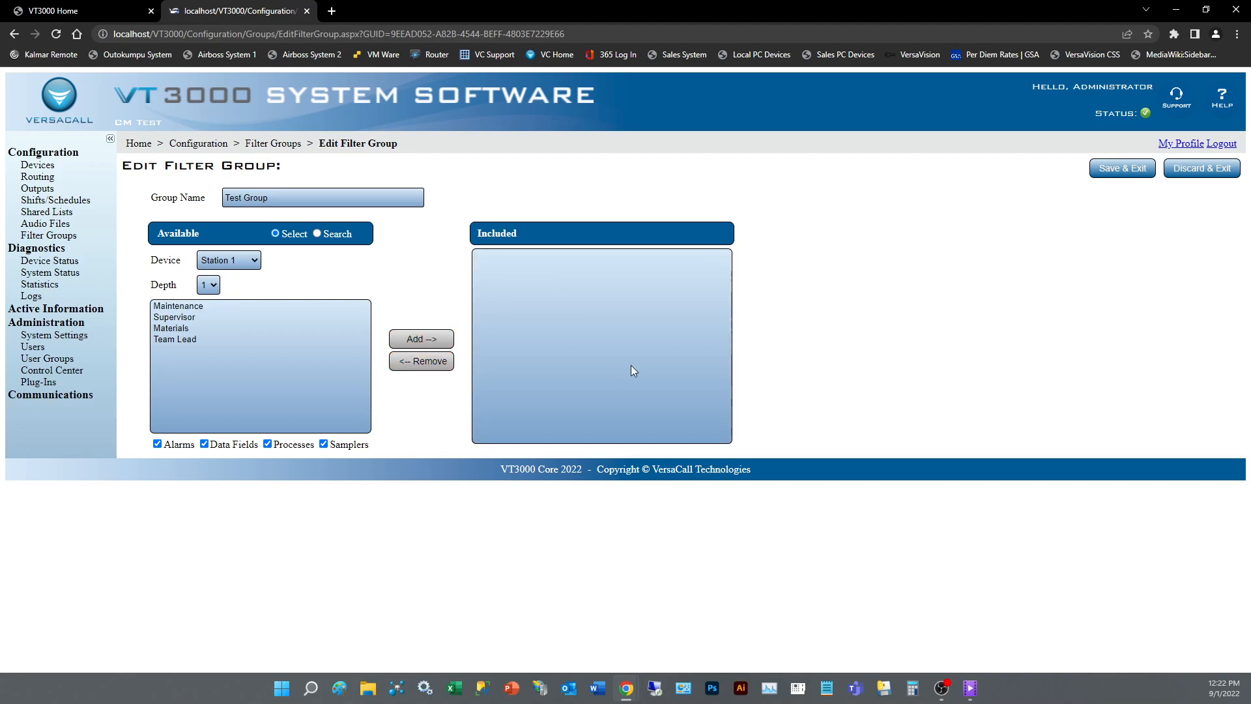
click(183, 308)
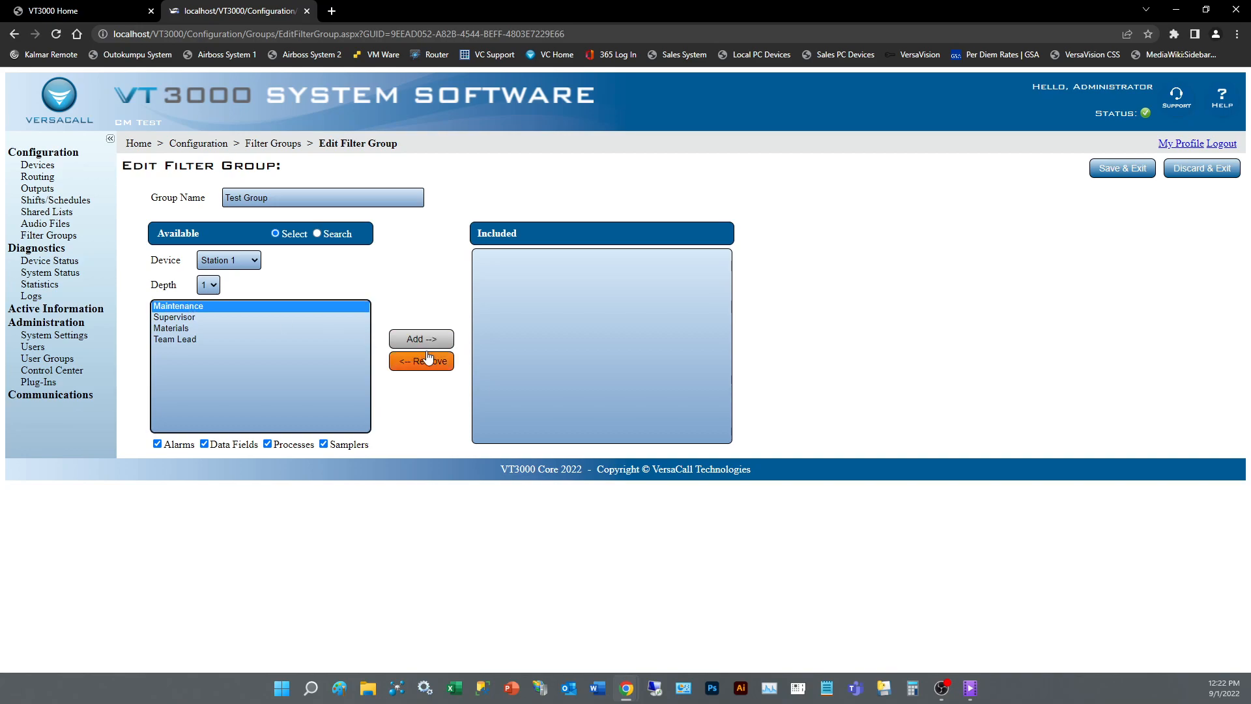
click(419, 338)
- Include the Maintenance items of Station 2, Station 3 and Station 4 in the filter group, one device at a time
click(252, 269)
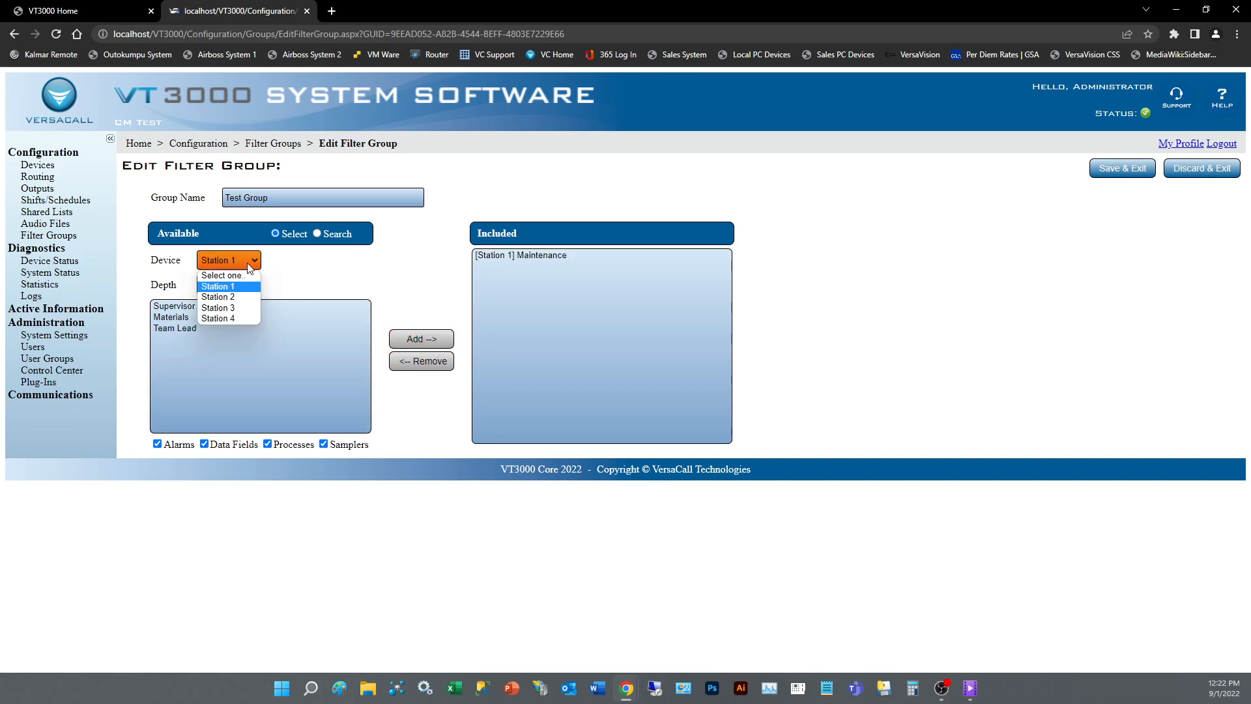
click(219, 297)
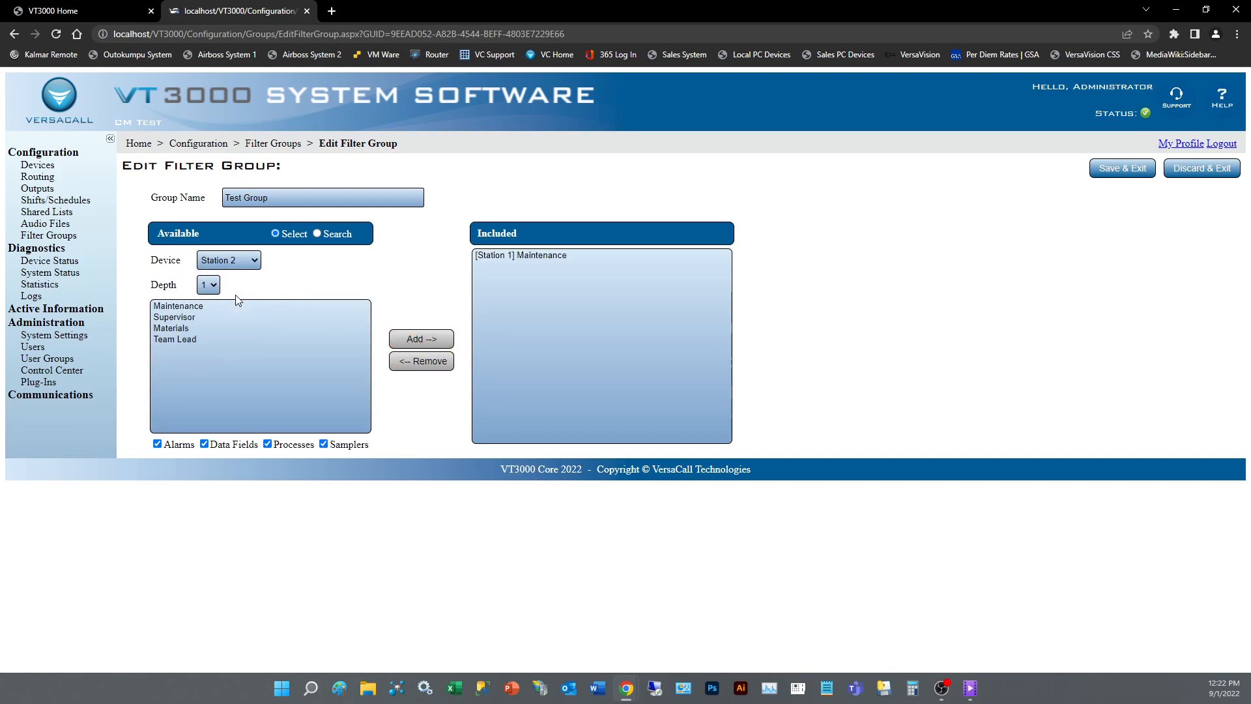
click(193, 307)
click(436, 339)
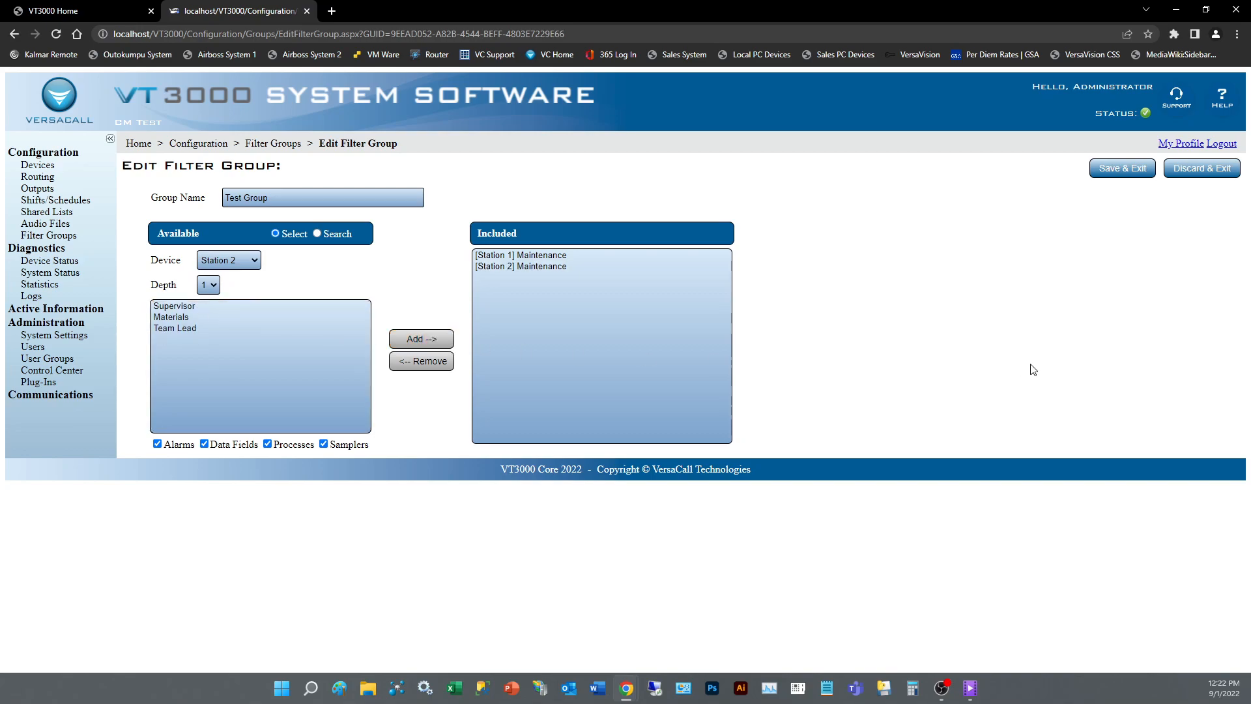
click(229, 260)
click(222, 301)
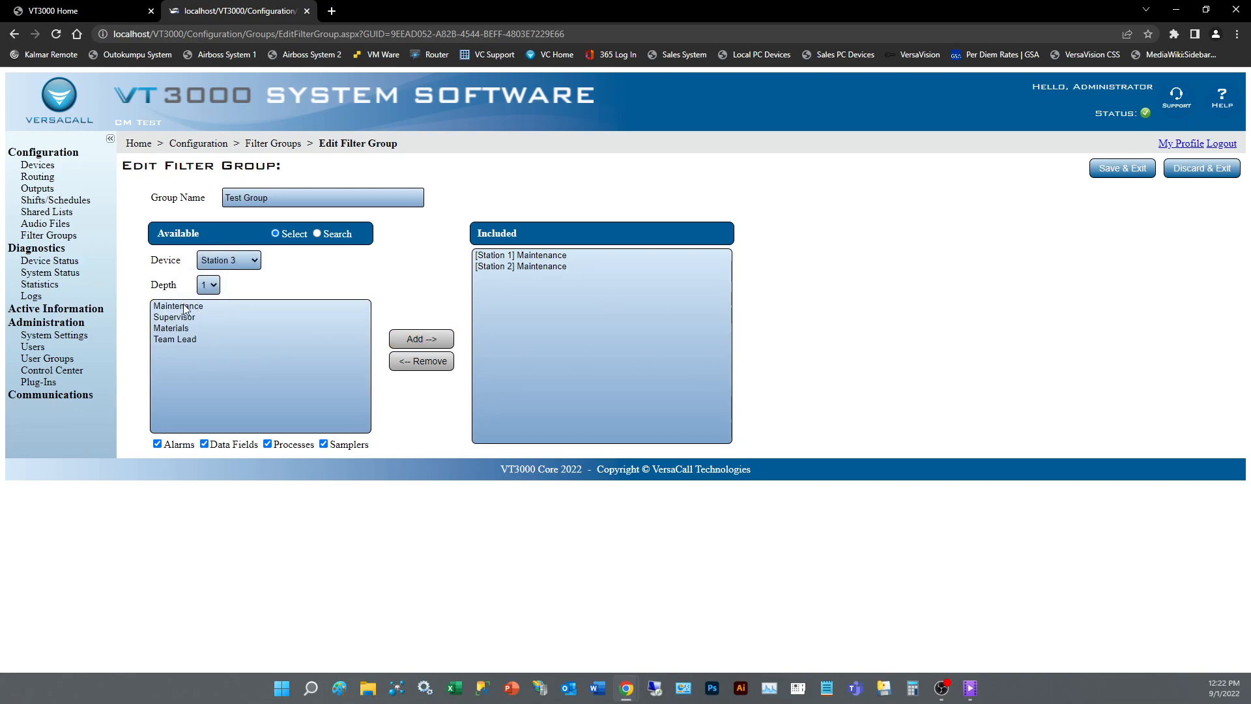
click(238, 307)
click(420, 339)
click(230, 260)
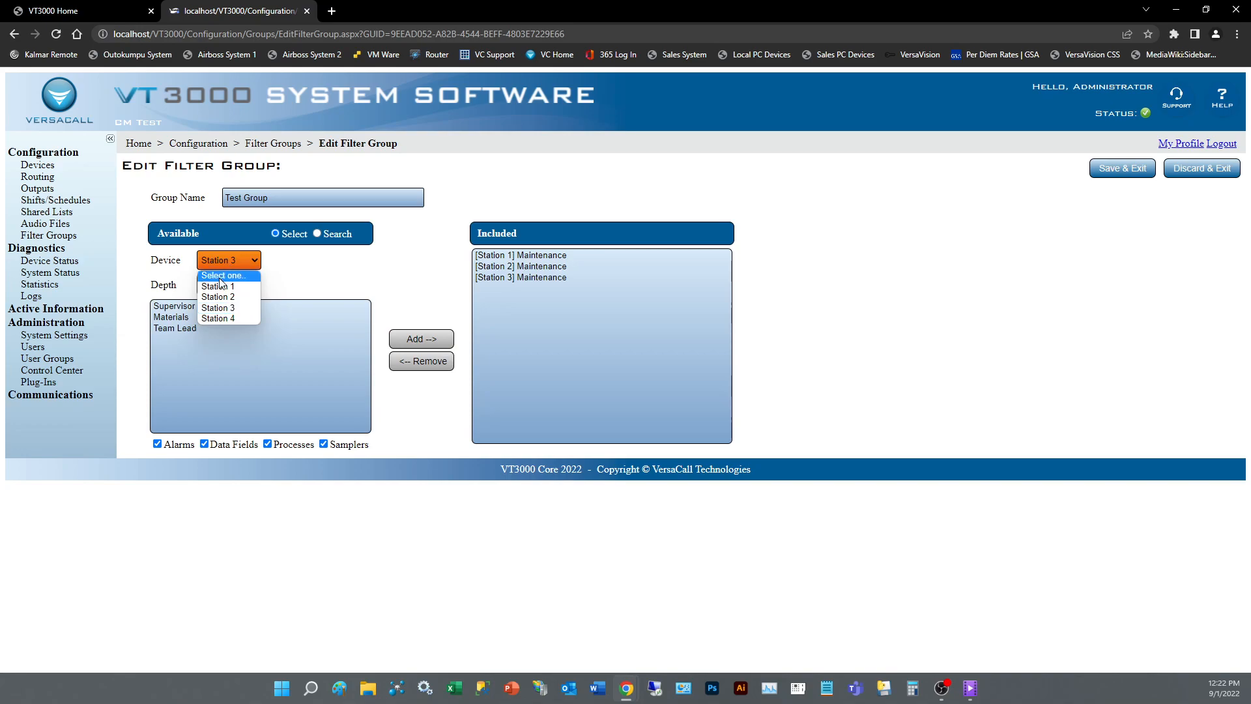
click(232, 318)
click(189, 306)
click(421, 339)
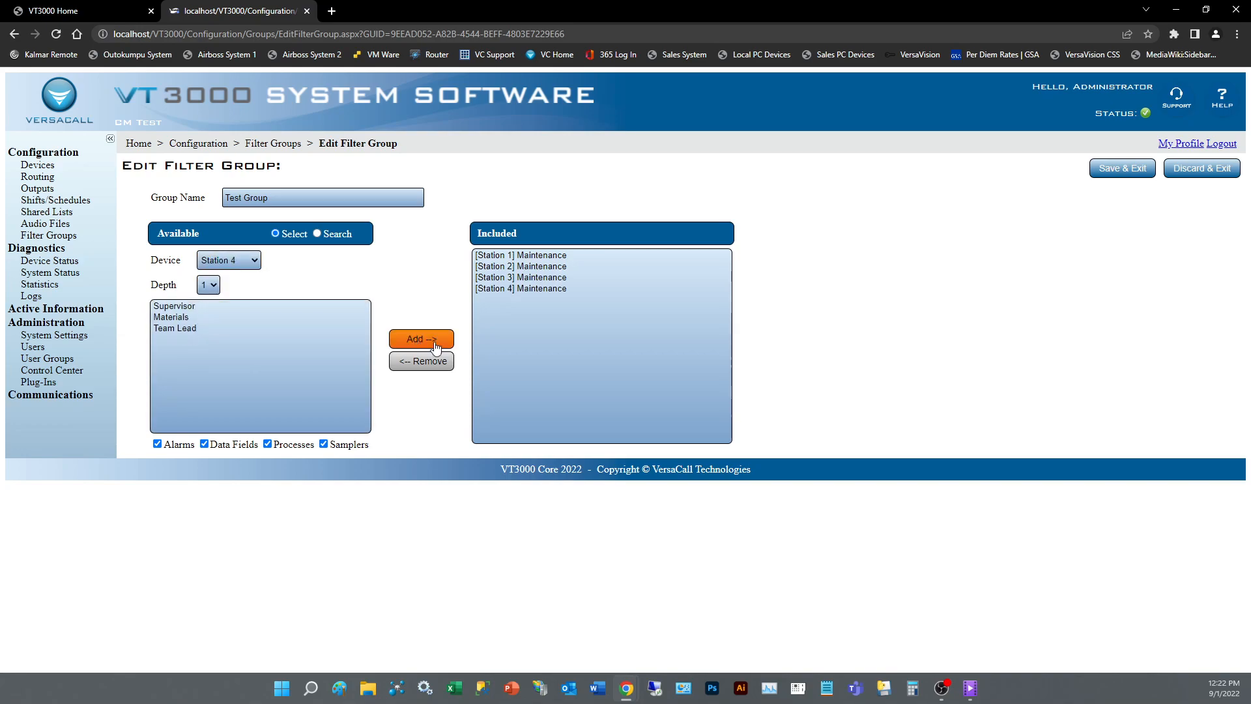
- Remove the Maintenance items of all four stations from the included items together
drag(554, 257, 549, 300)
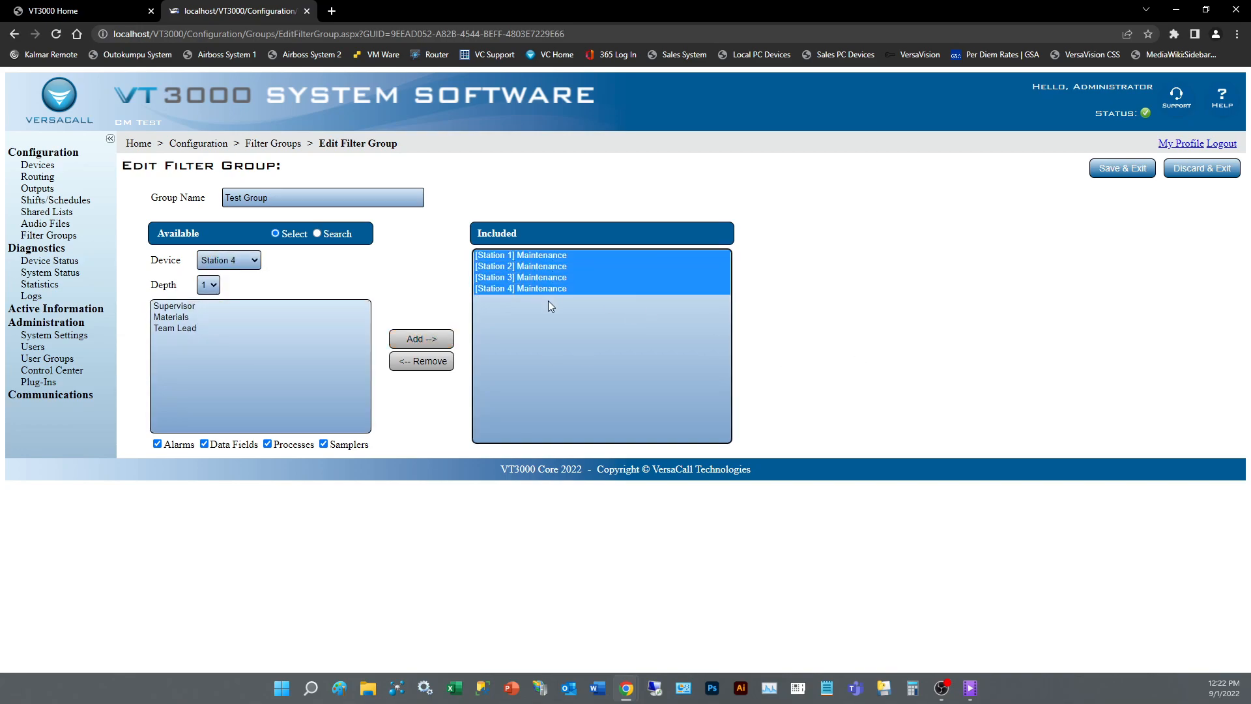
click(401, 366)
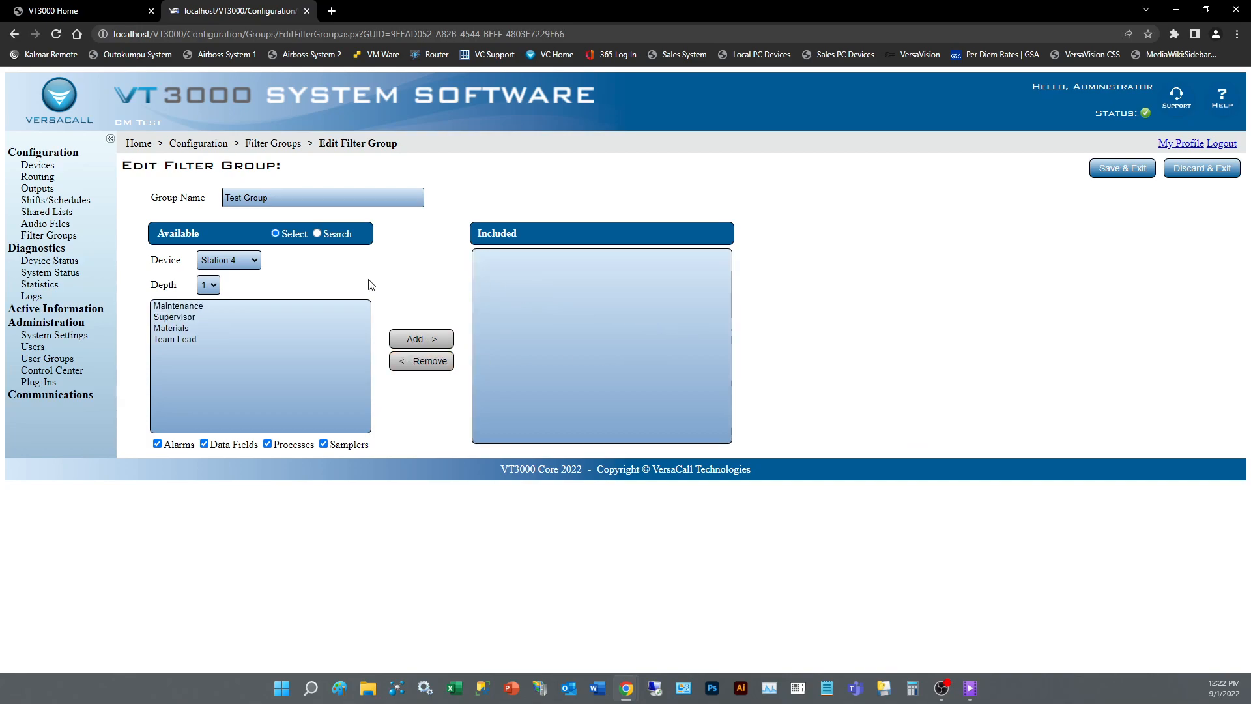
- Search the available items for Maintenance and include the matching items of Stations 1 to 4 in the filter group together
click(316, 233)
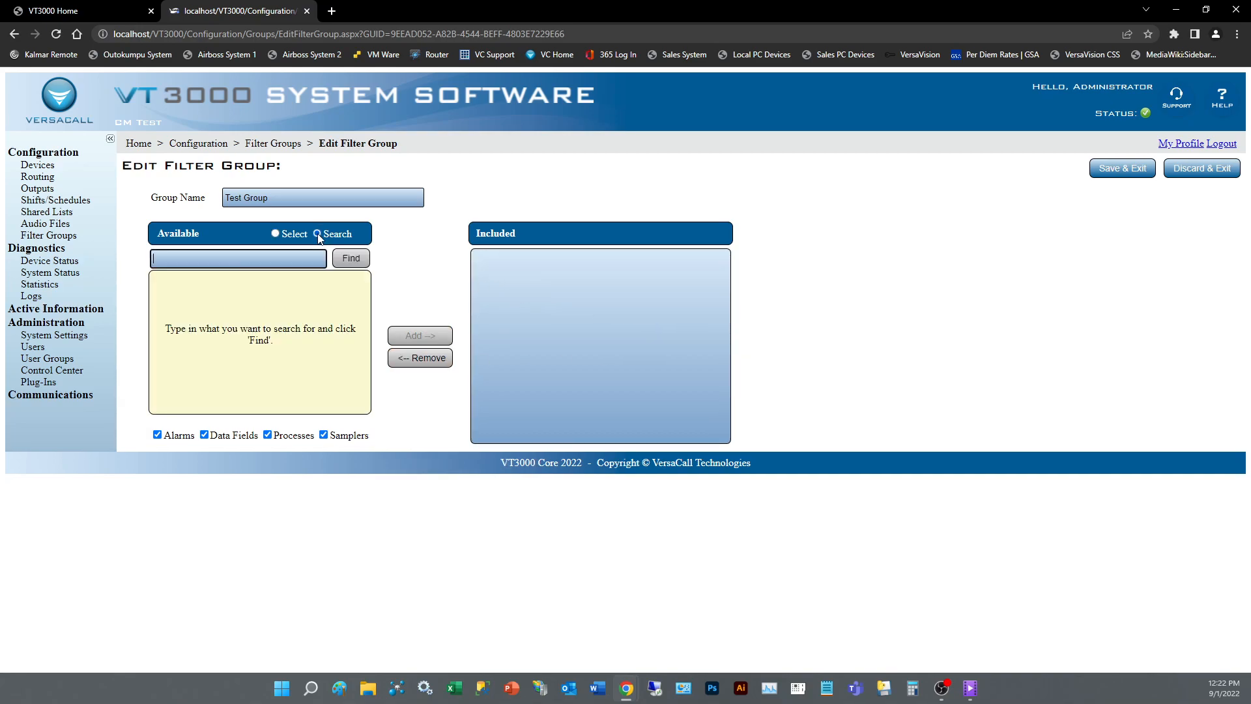
click(263, 261)
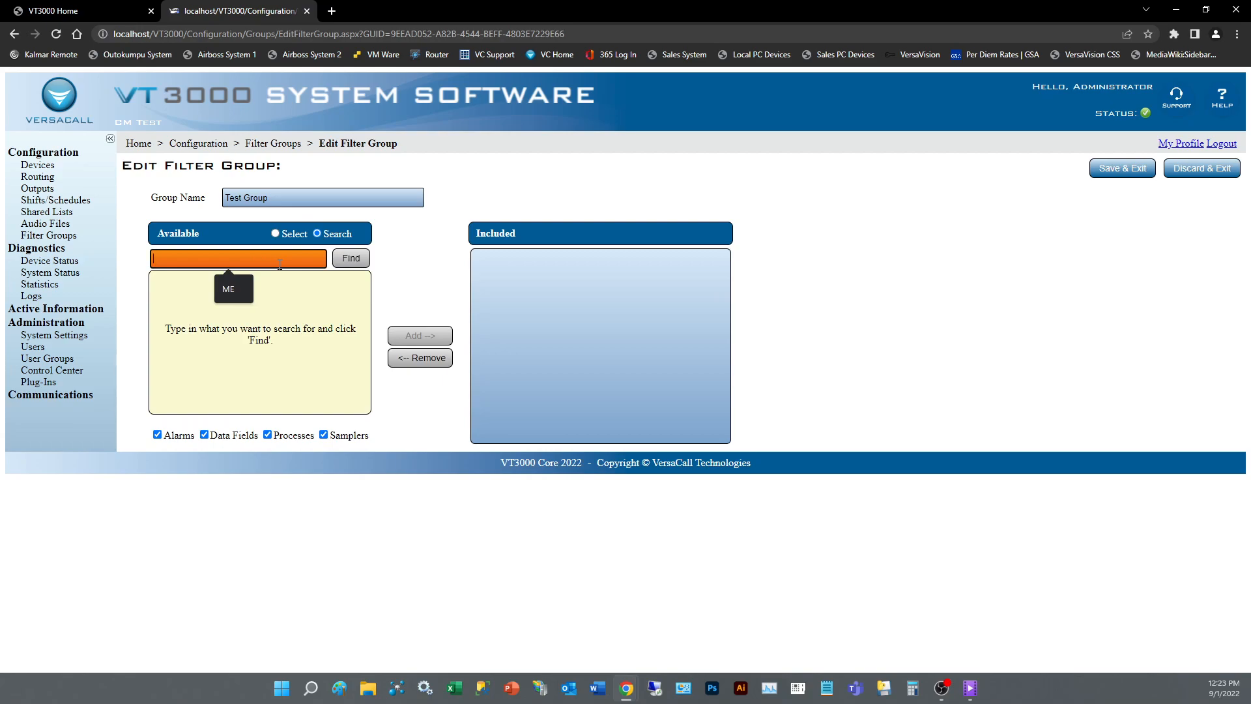
key(BackSpace)
text(Maintenance)
click(350, 258)
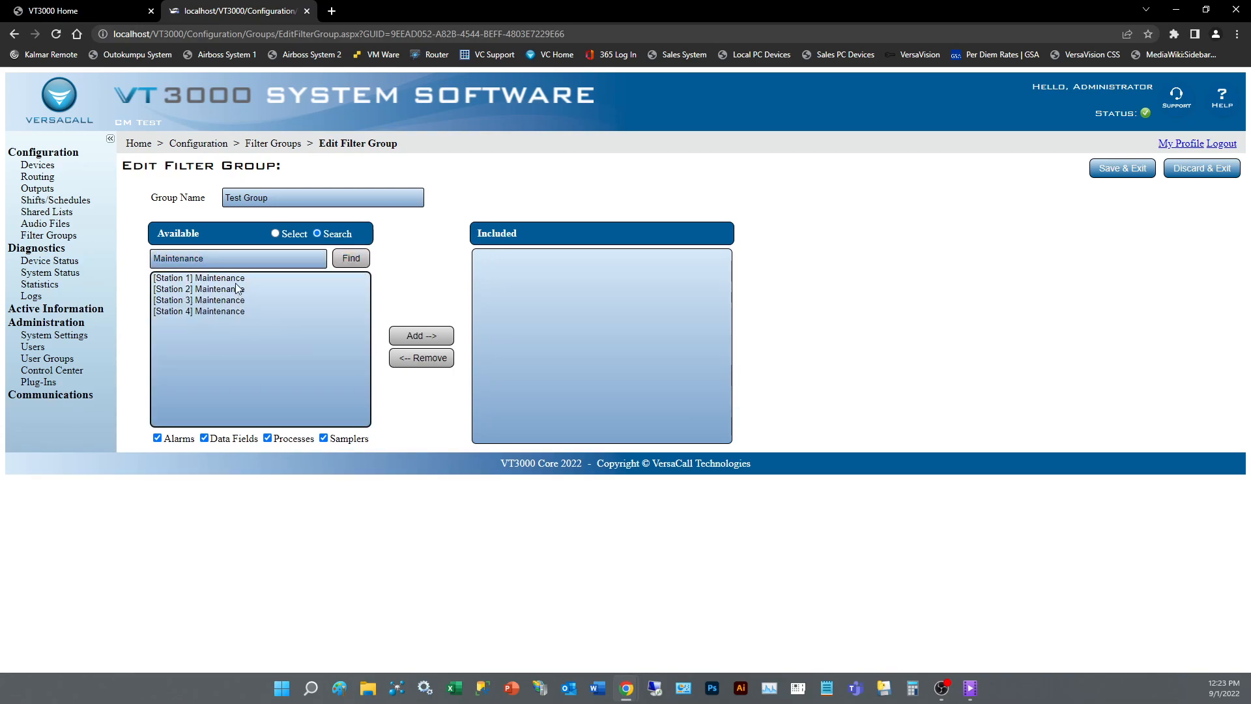
drag(225, 279, 224, 322)
click(421, 335)
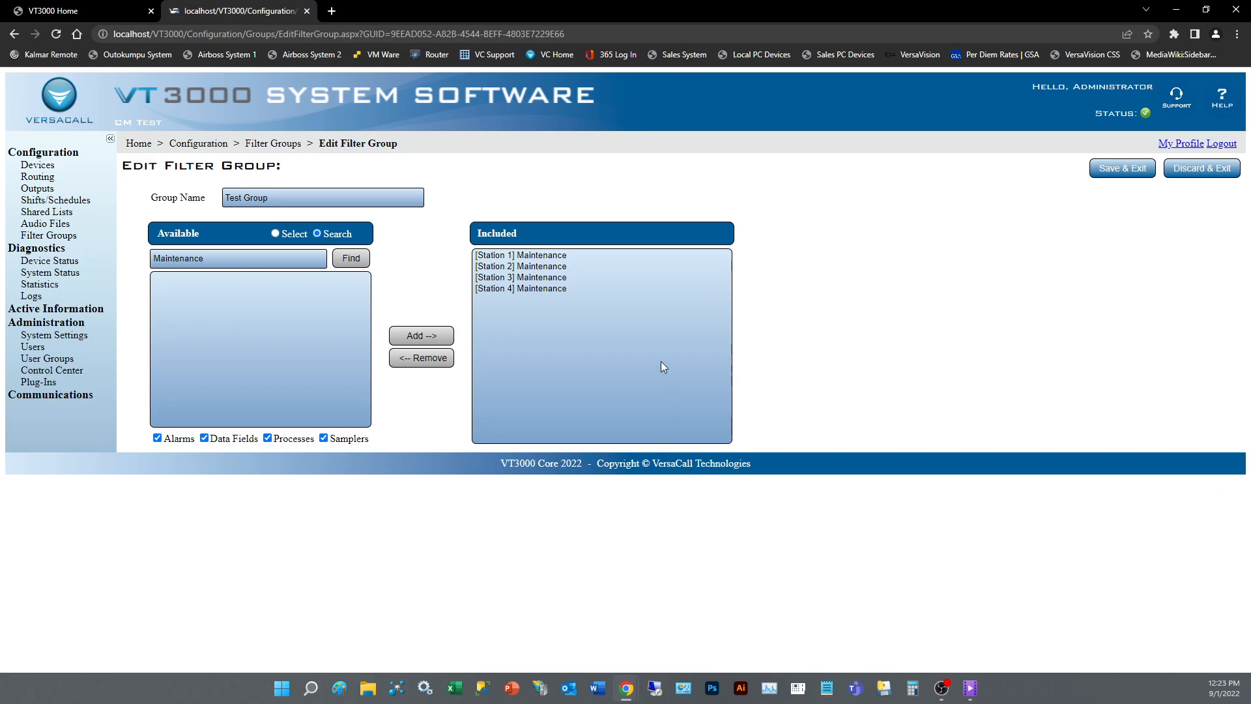
- Return to selecting by device, exclude and re-include Alarms in the available items, and view Station 2's items
click(275, 233)
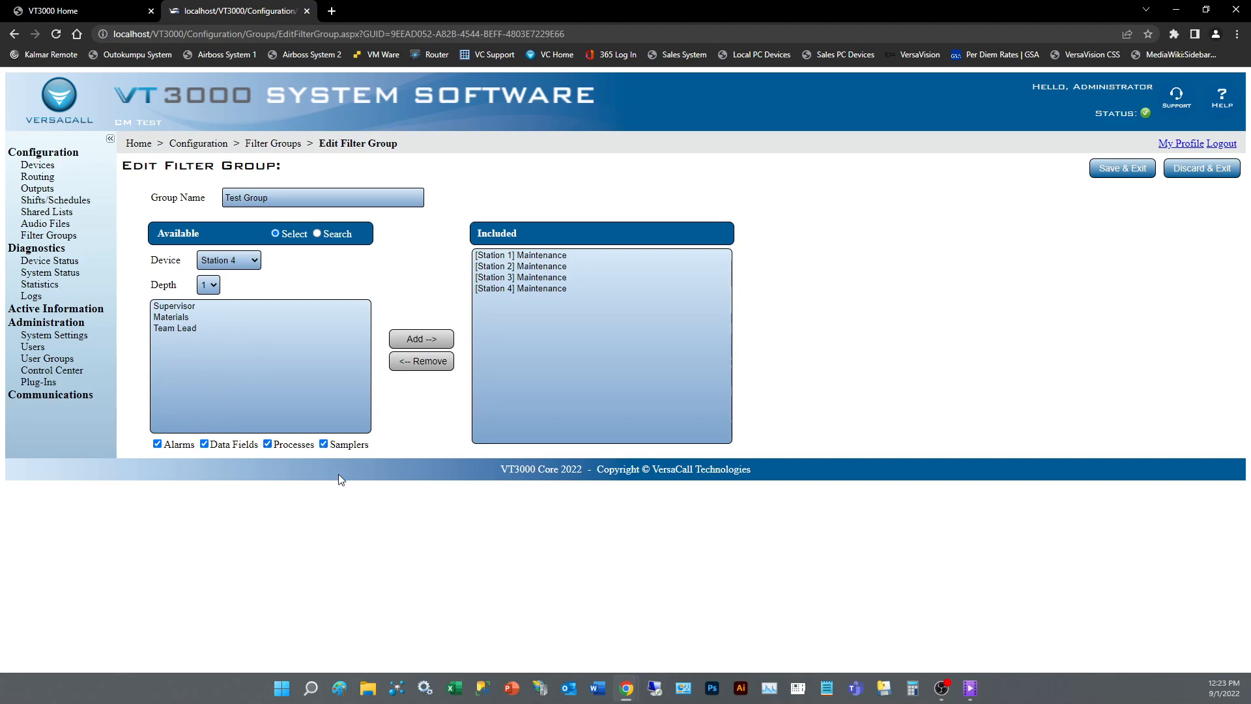
click(157, 444)
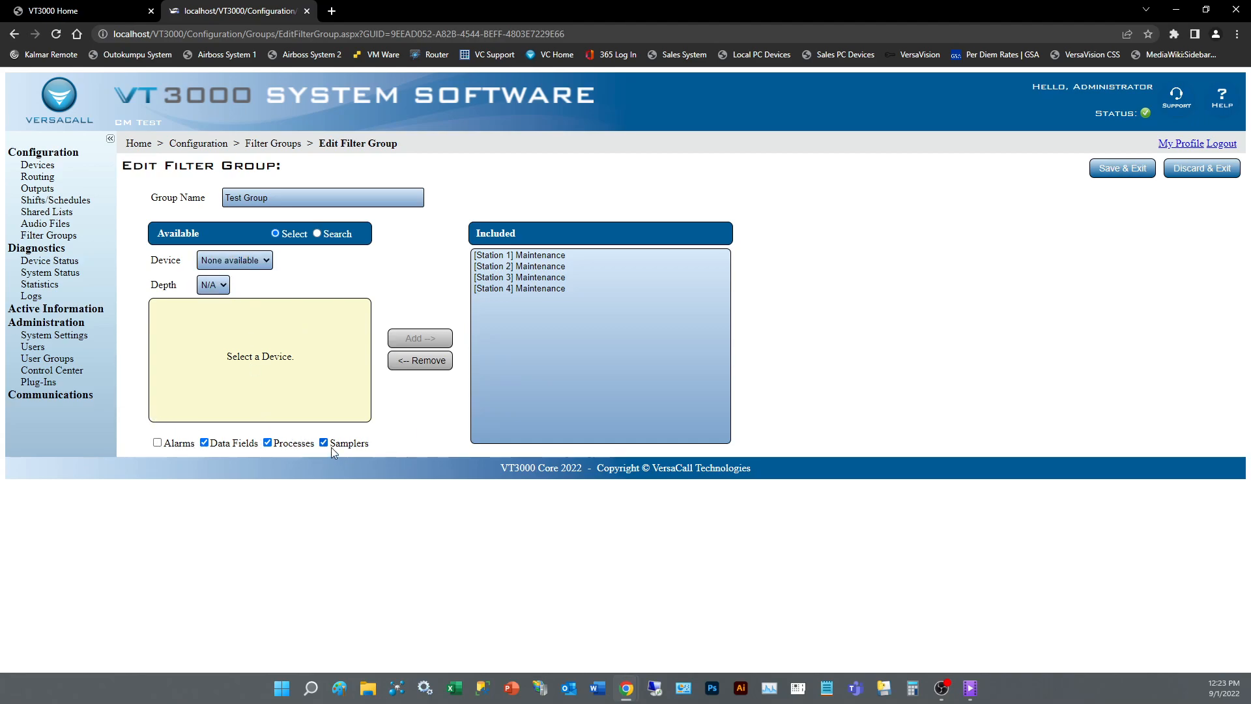
click(158, 444)
click(233, 259)
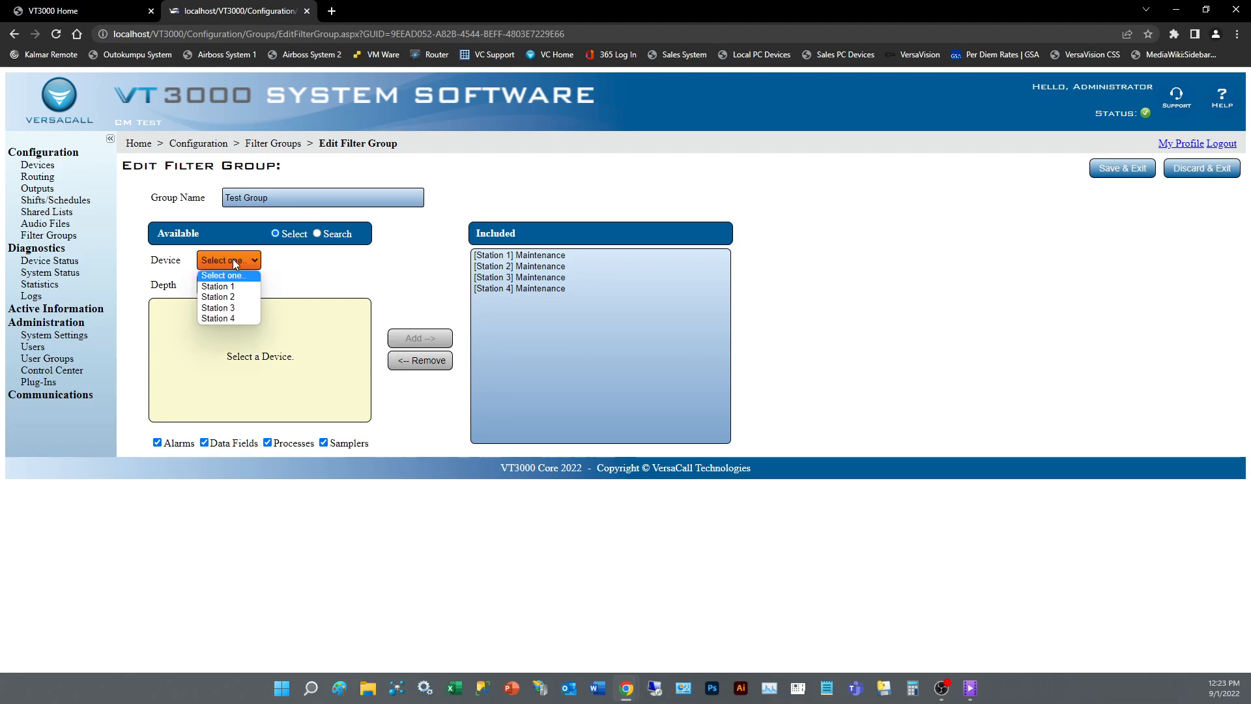
click(233, 297)
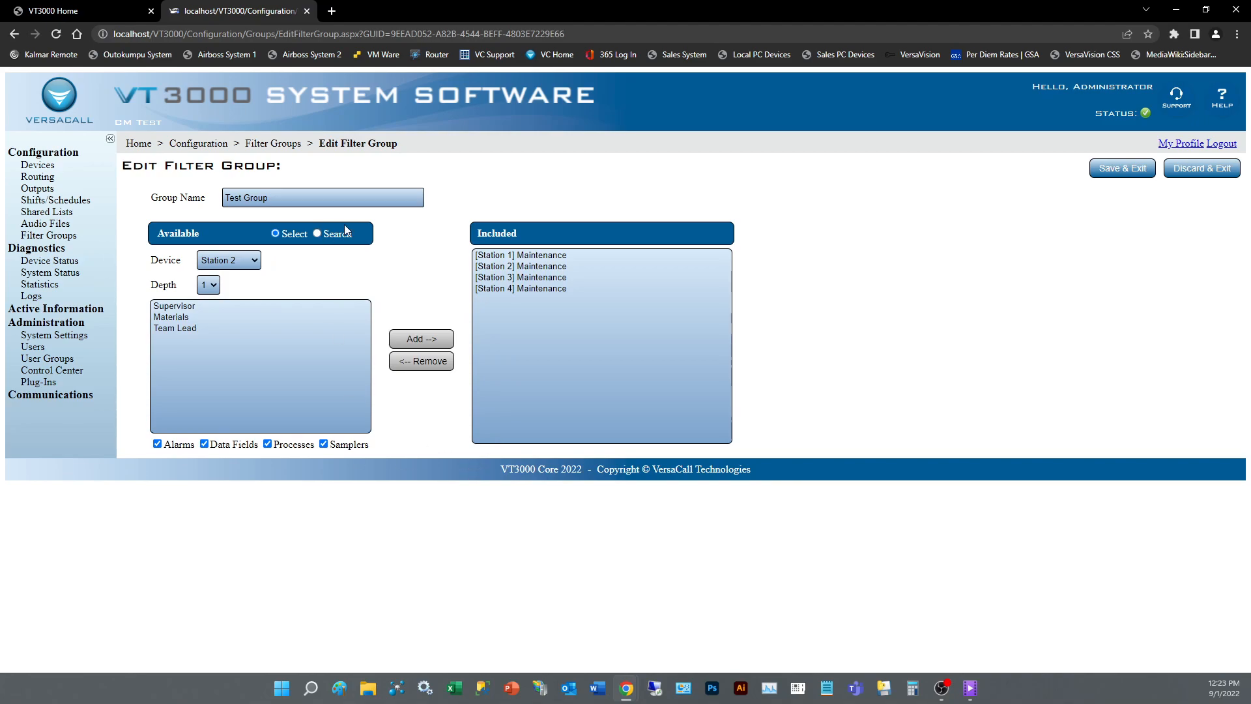
- Rename the filter group as Maintenace Group and save it
click(251, 199)
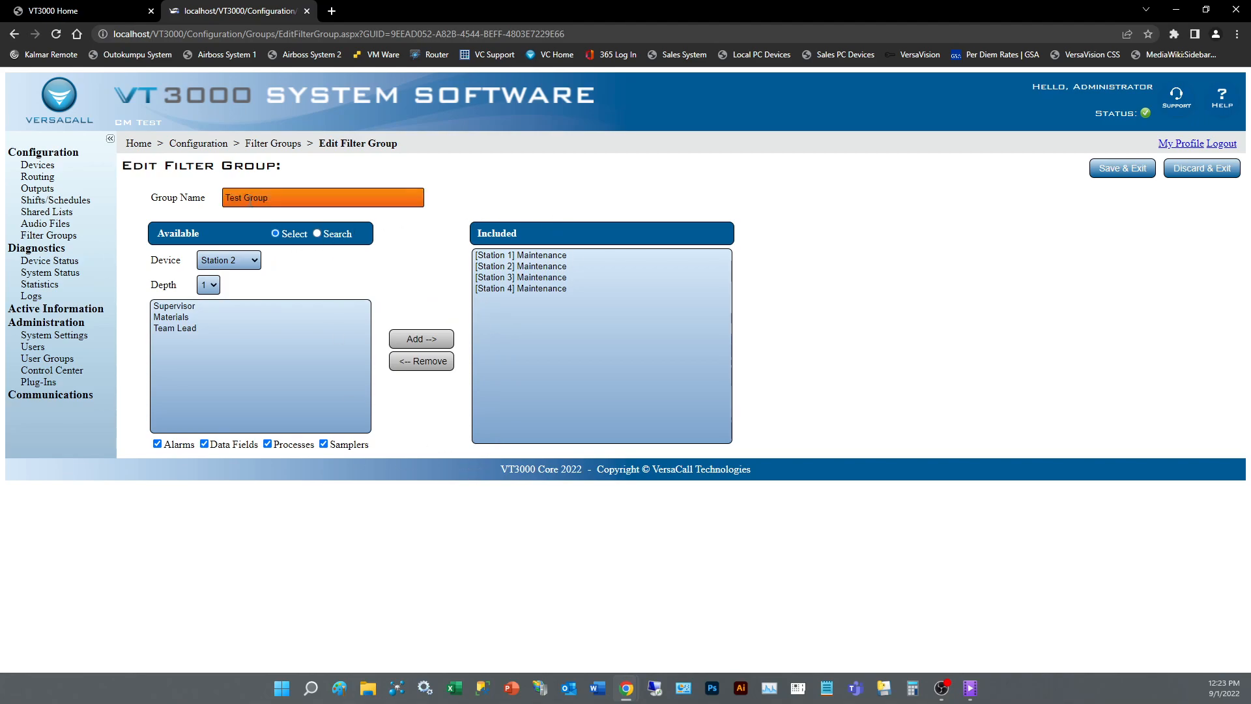
double_click(241, 198)
text(Maintan)
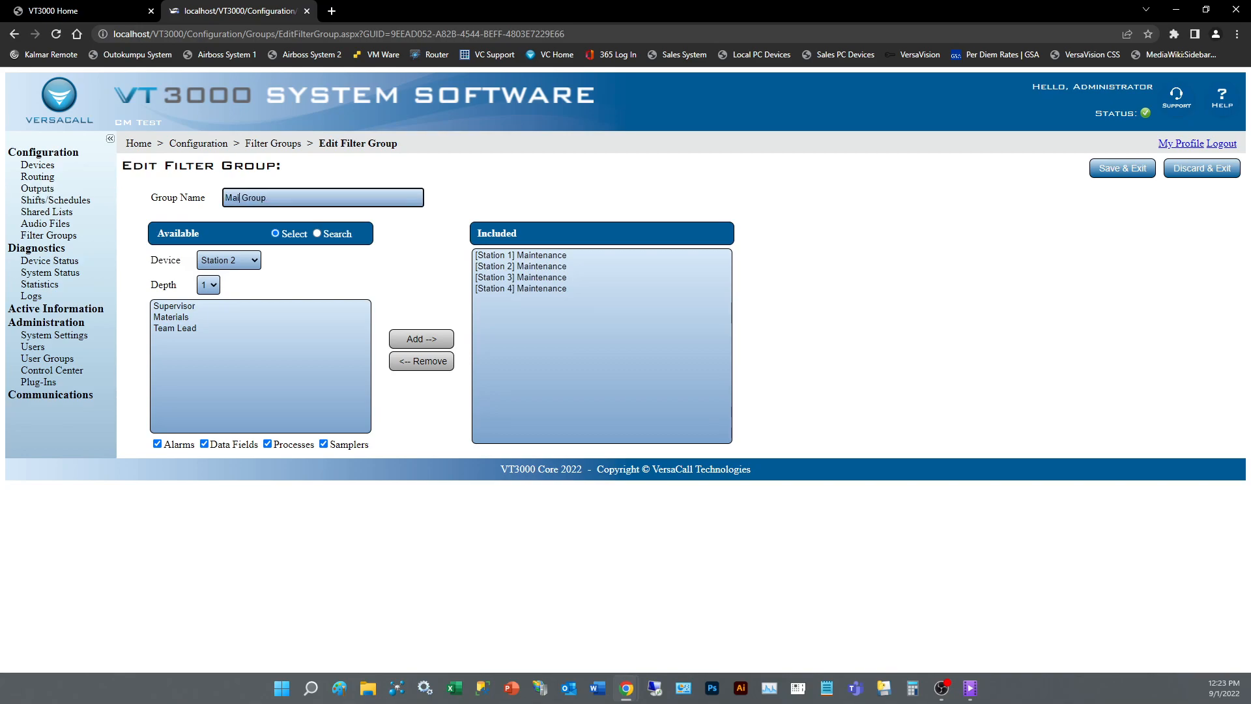
key(BackSpace)
key(BackSpace)
text(enace)
click(1140, 171)
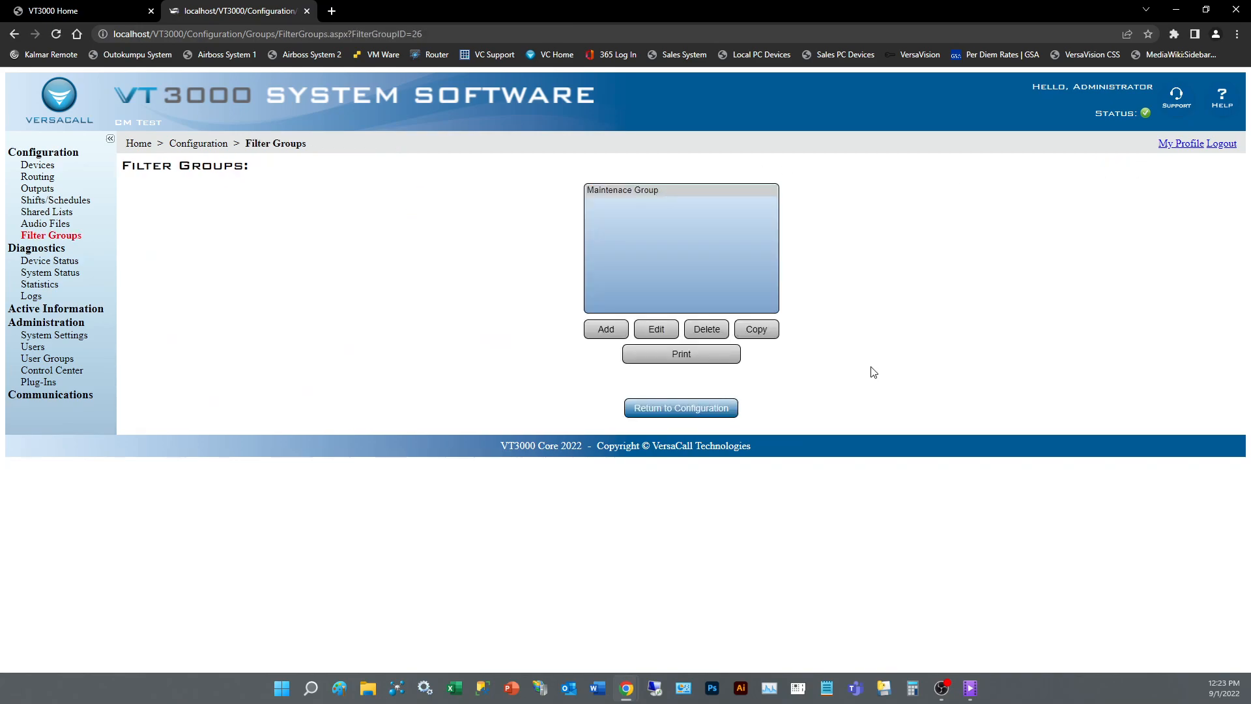
- Select Maintenace Group among the existing filter groups
click(630, 192)
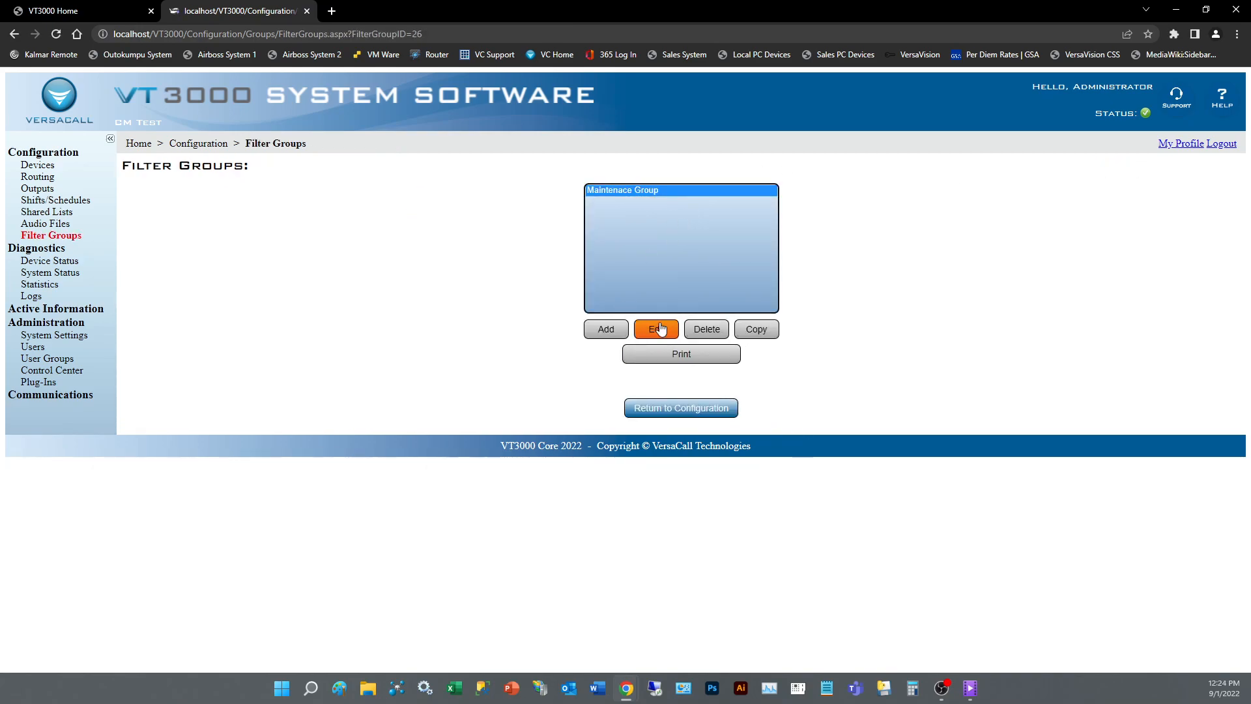